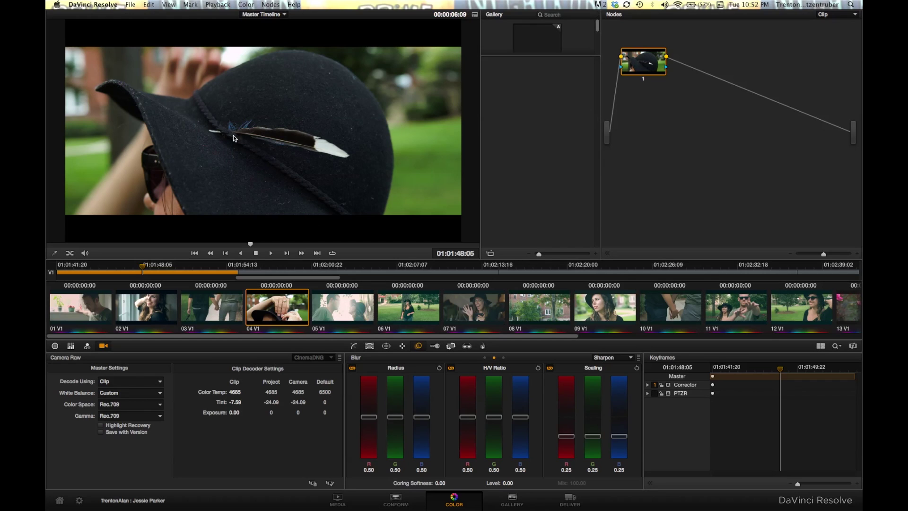
# - Step back and forth through the frames around 01:01:48:05 to examine the hat's fabric and feather in clip 04
pyautogui.press('Left')
pyautogui.press('Right')
pyautogui.press('Left')
pyautogui.press('Right')
pyautogui.press('Right')
pyautogui.press('Left')
pyautogui.press('Left')
pyautogui.press('Left')
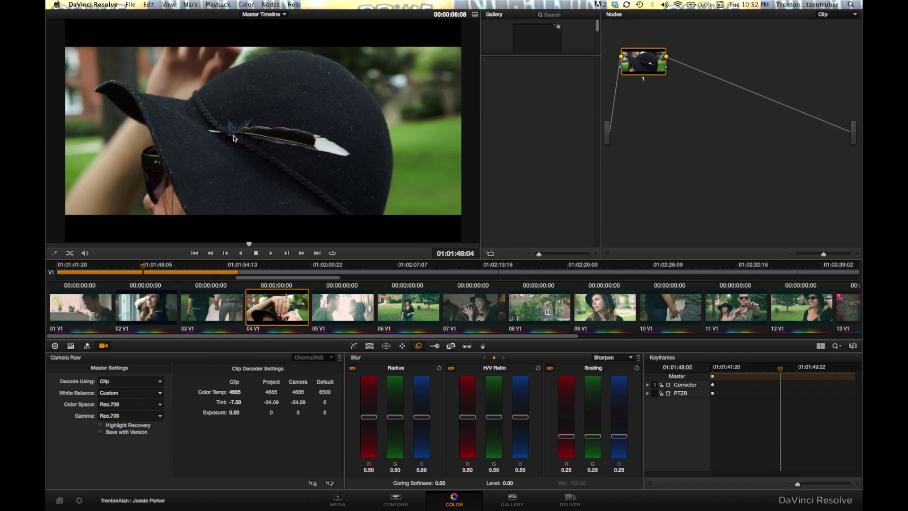
pyautogui.press('Right')
pyautogui.press('Right')
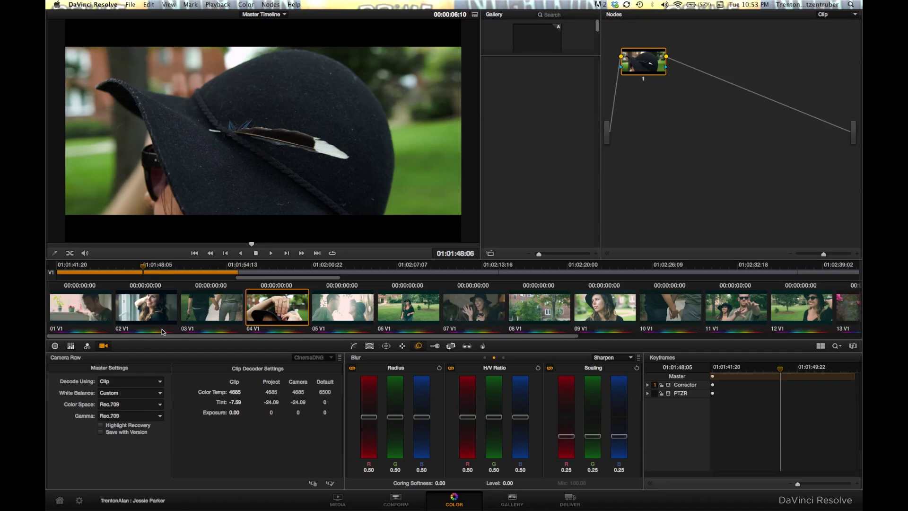
# - Try decoding clip 04's raw footage with the Project settings and switch it back to Clip
pyautogui.click(122, 382)
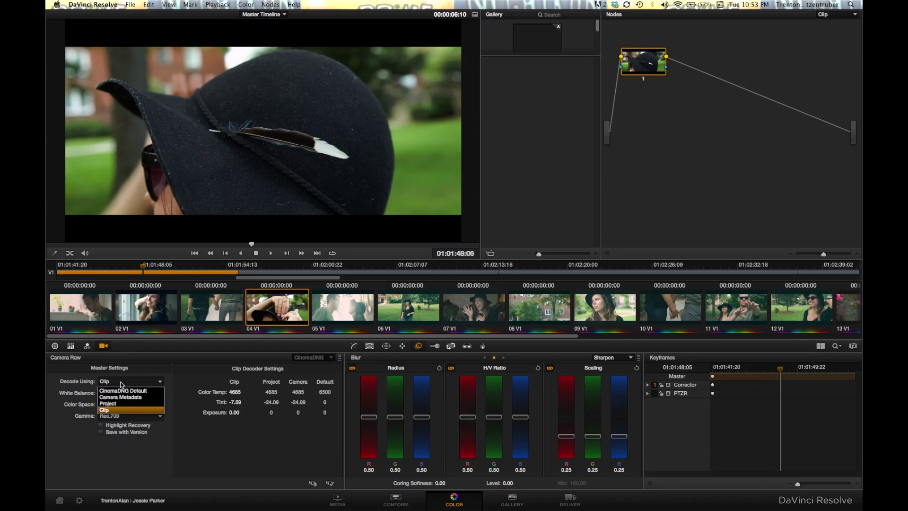
pyautogui.click(124, 403)
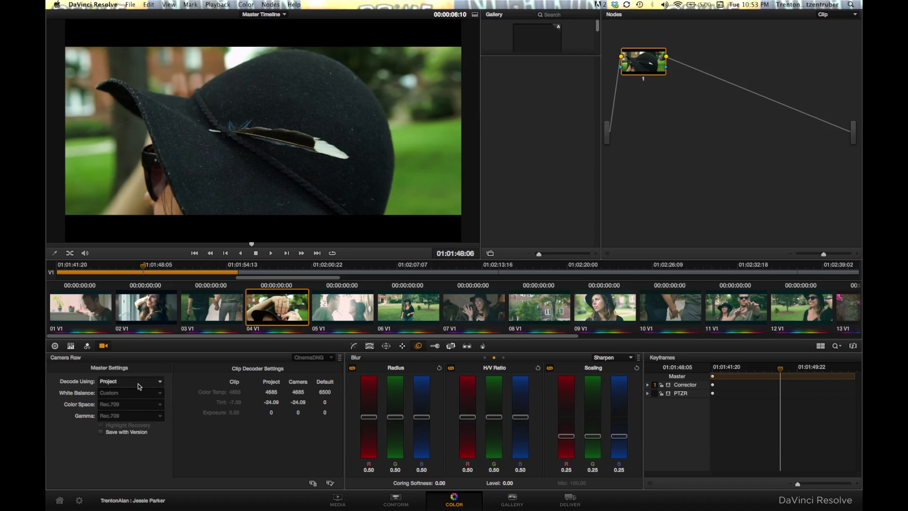
pyautogui.click(140, 387)
pyautogui.click(142, 408)
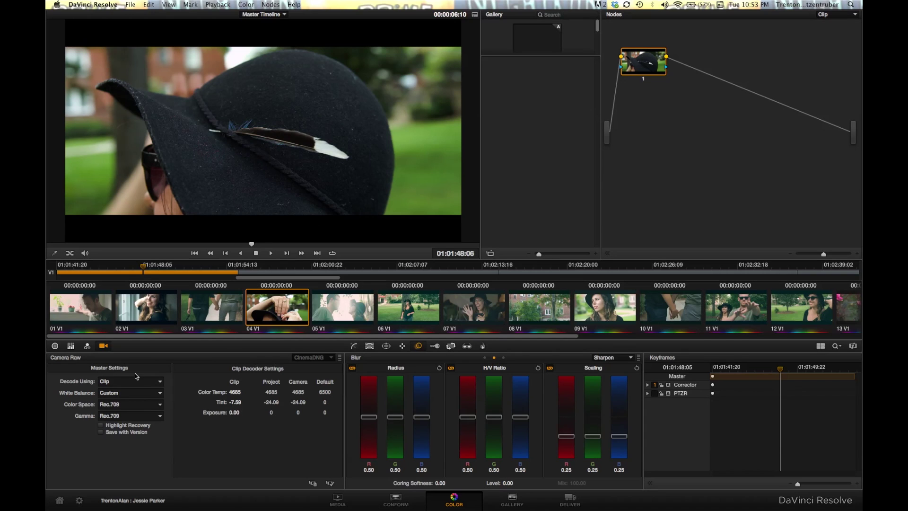
# - Try the BMD Film color space on the raw clip and return it to Rec.709
pyautogui.click(125, 405)
pyautogui.click(128, 419)
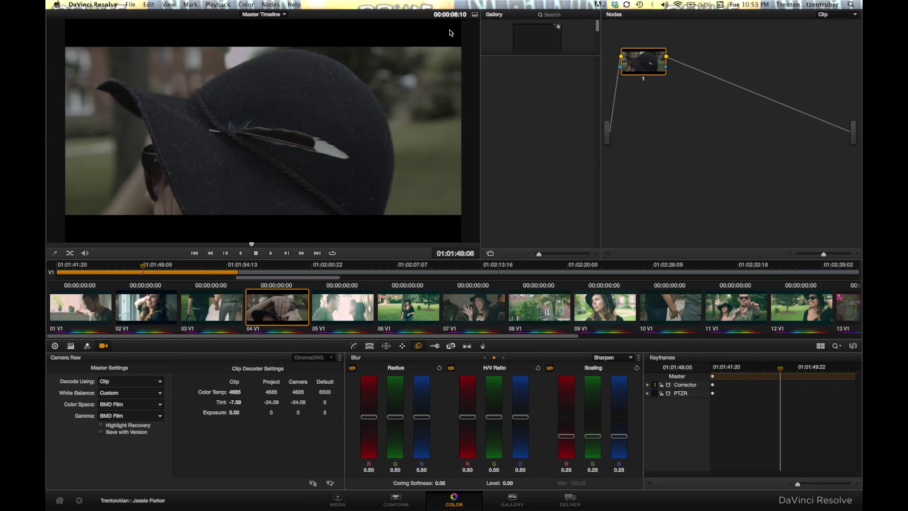
pyautogui.click(129, 413)
pyautogui.click(127, 410)
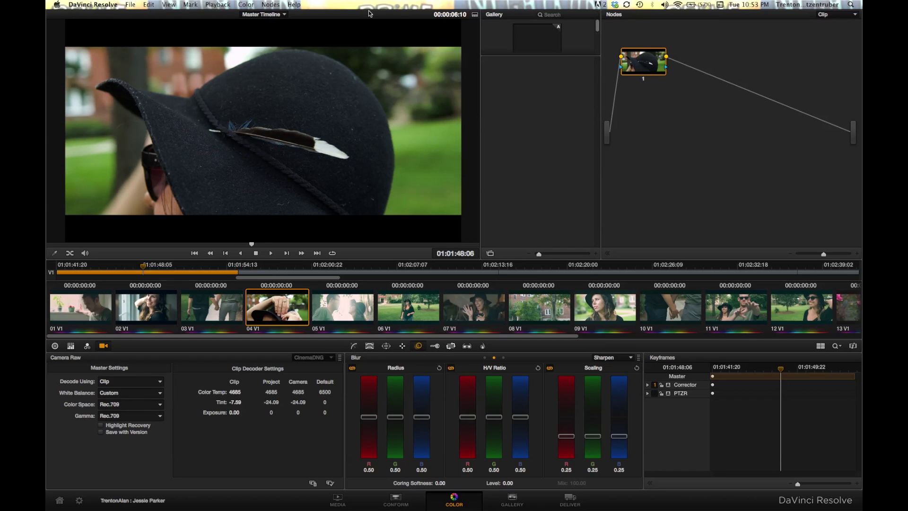
# - Add a layer node to clip 04 and move the Layer Mixer away from the two corrector nodes
pyautogui.click(246, 5)
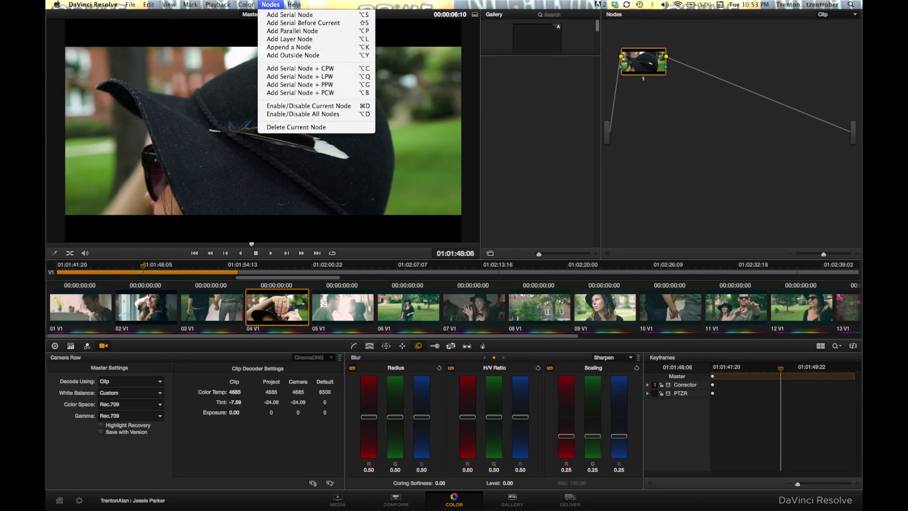
pyautogui.click(284, 39)
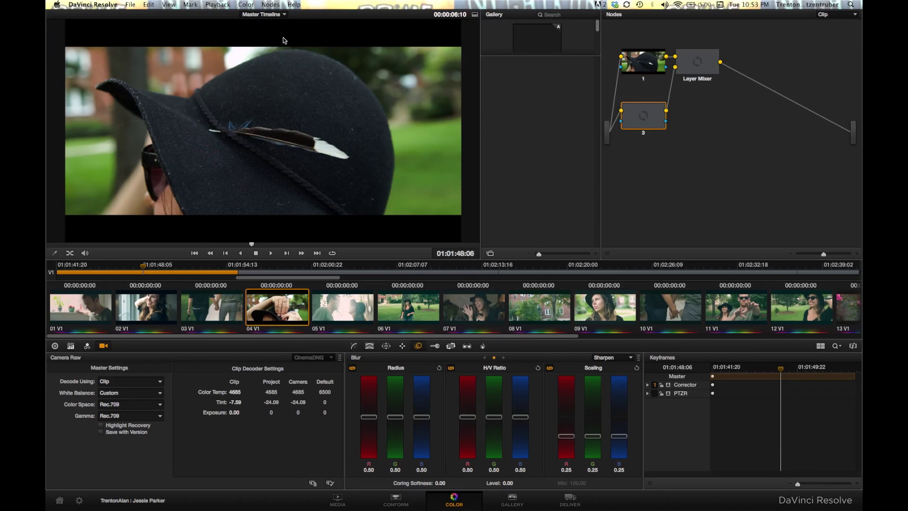
pyautogui.moveTo(687, 64); pyautogui.dragTo(723, 93)
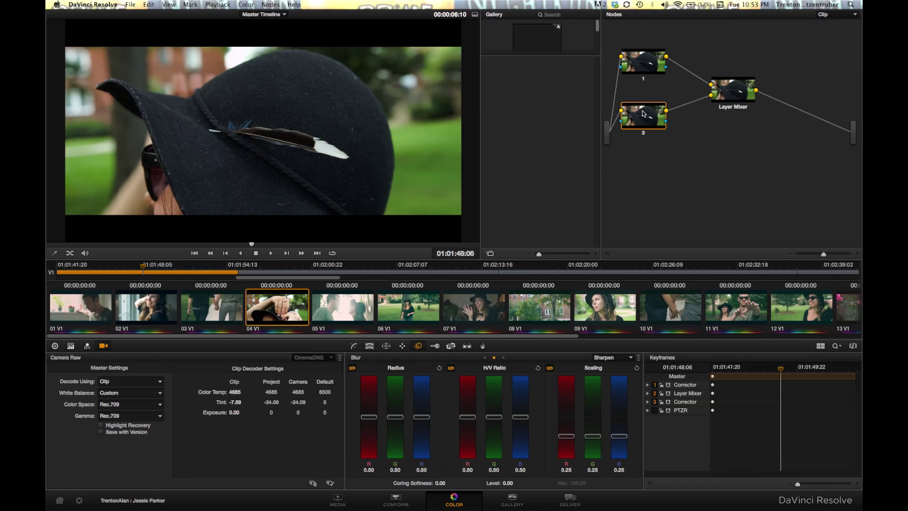
# - Set the saturation of node 1 to 0 in the primaries so it carries only the luminance
pyautogui.click(643, 68)
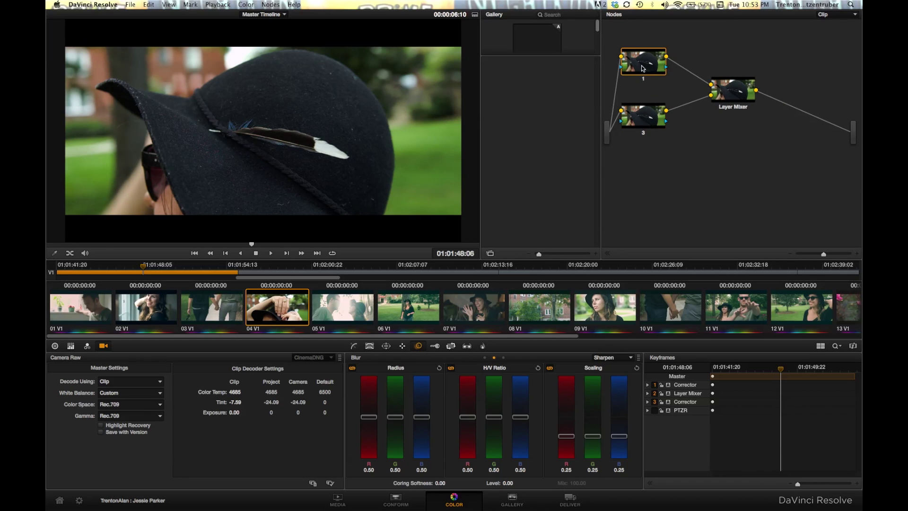
pyautogui.click(71, 347)
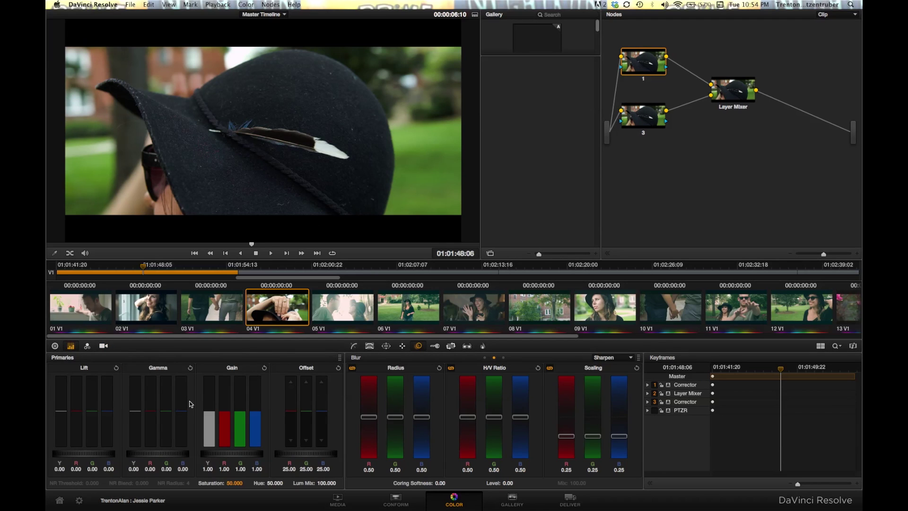
pyautogui.click(229, 482)
pyautogui.write('0')
pyautogui.press('Return')
# - Lower the luminance (Y) gain of node 3 to 0.10, leaving mostly its color information
pyautogui.click(644, 125)
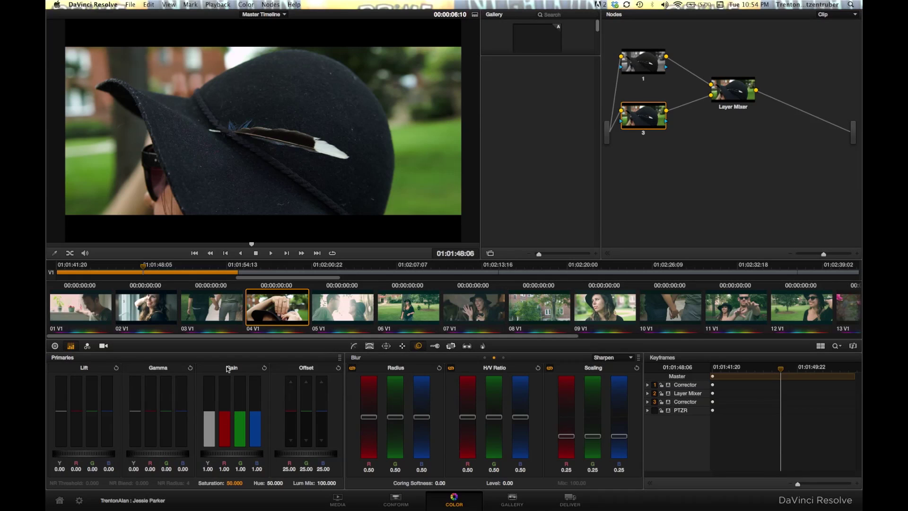
pyautogui.moveTo(209, 412); pyautogui.dragTo(212, 433)
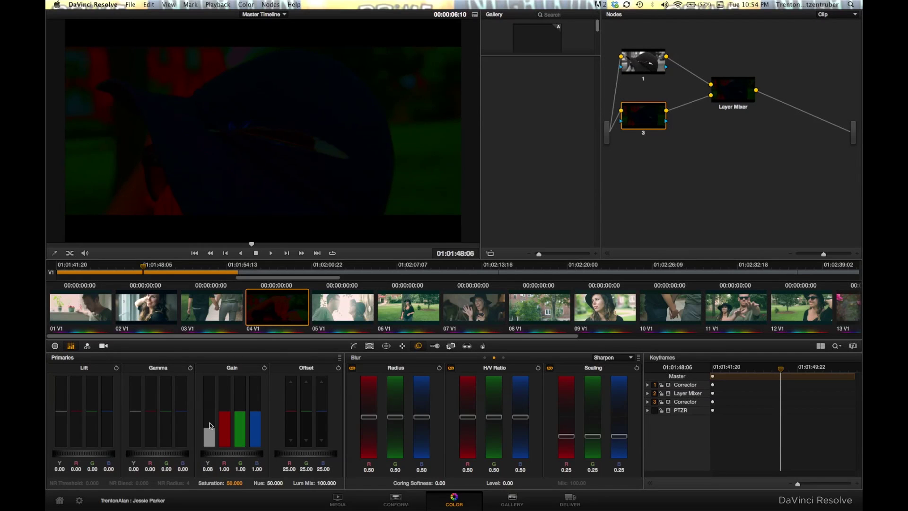
pyautogui.moveTo(211, 425); pyautogui.dragTo(211, 423)
# - Set the composite mode of the Layer Mixer to Add
pyautogui.click(736, 94)
pyautogui.rightClick(735, 94)
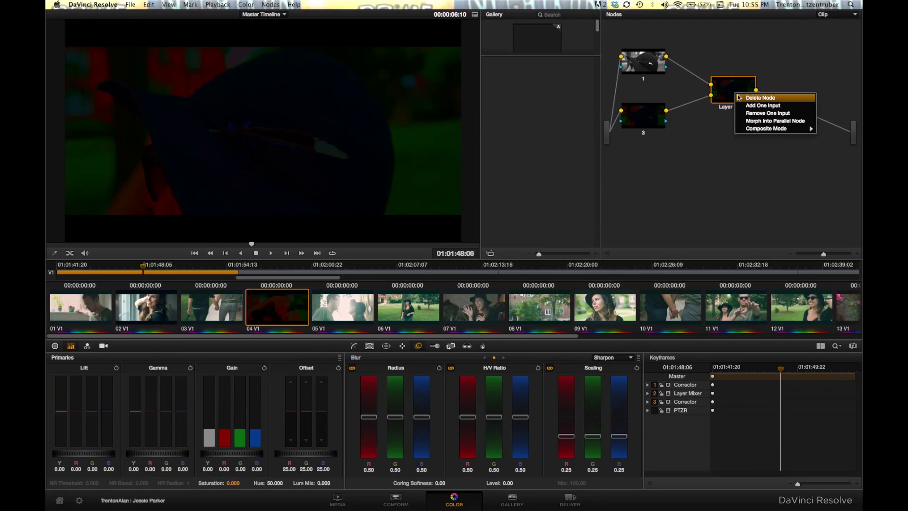
pyautogui.moveTo(762, 128)
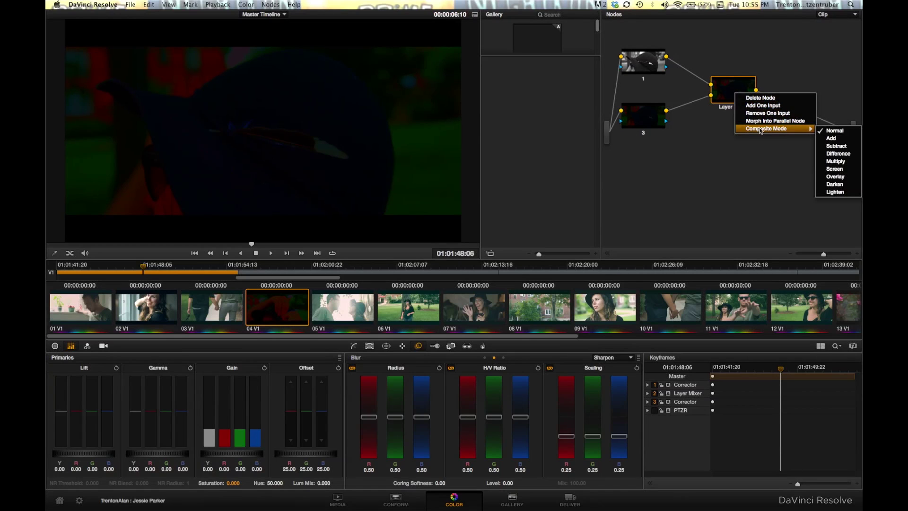
pyautogui.click(834, 137)
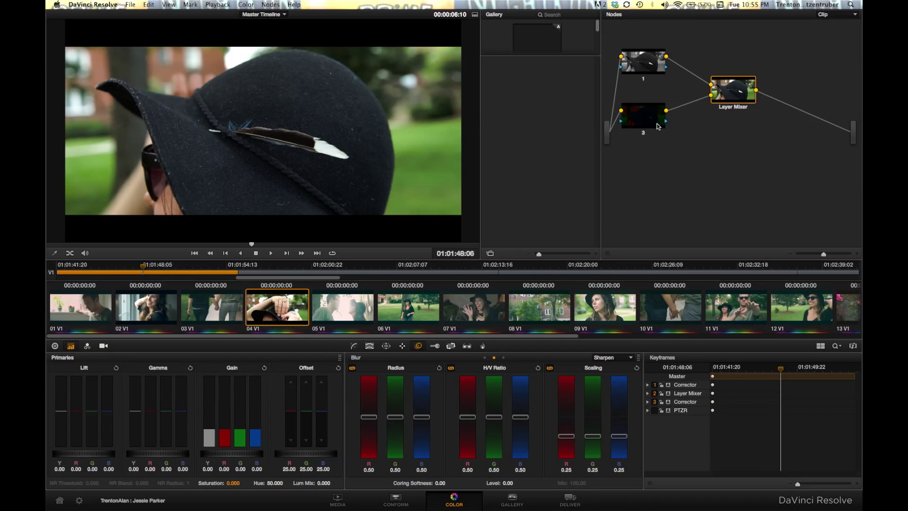
# - Add a serial node after node 3 and line it up between node 3 and the Layer Mixer
pyautogui.click(636, 115)
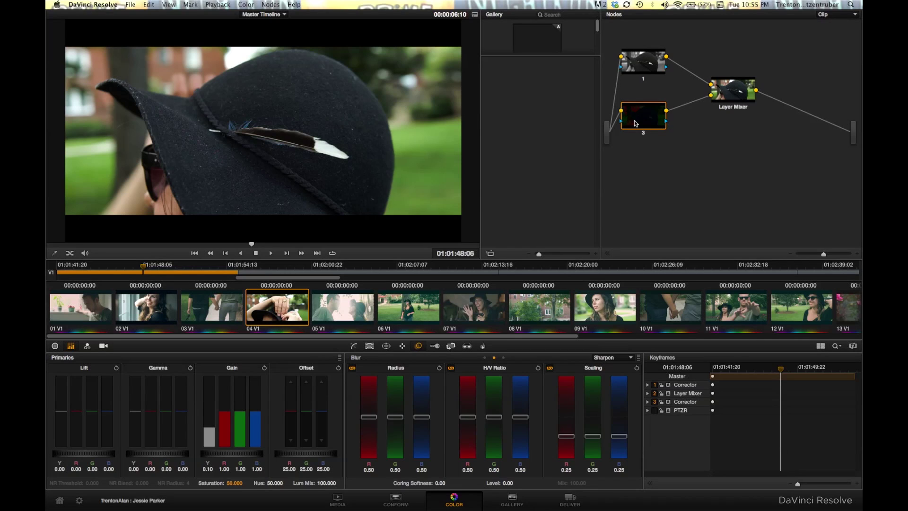
pyautogui.hotkey('alt', 's')
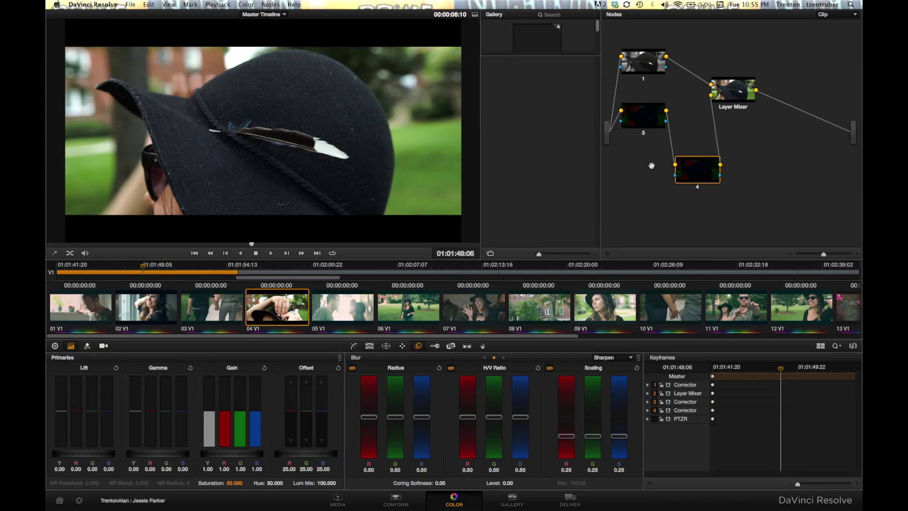
pyautogui.moveTo(732, 83); pyautogui.dragTo(771, 79)
pyautogui.moveTo(698, 172); pyautogui.dragTo(701, 119)
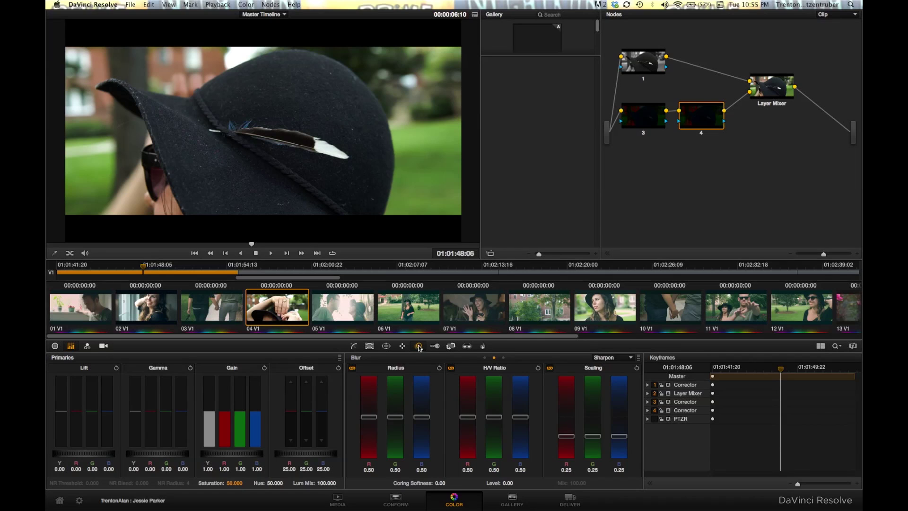
# - Raise the blur radius of node 4 to 0.72 and check the hat in the neighbouring frames
pyautogui.click(354, 345)
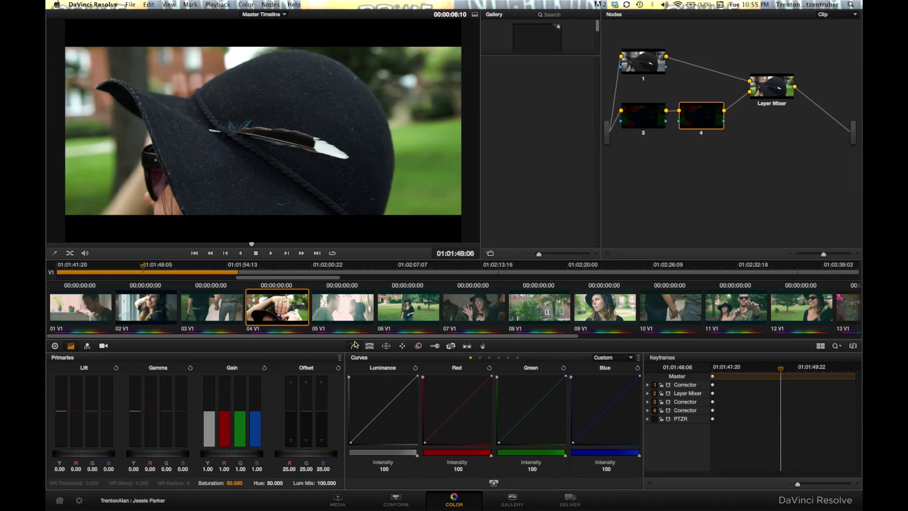
pyautogui.click(418, 346)
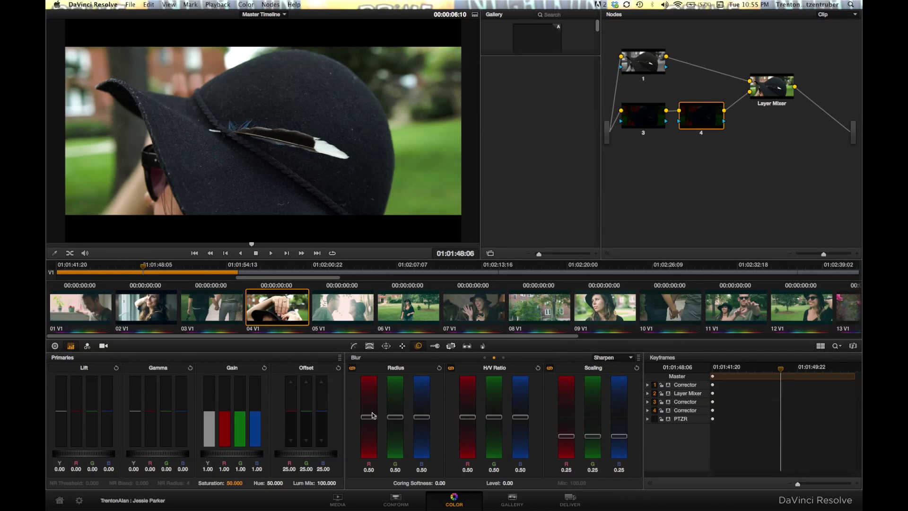
pyautogui.moveTo(373, 416); pyautogui.dragTo(373, 402)
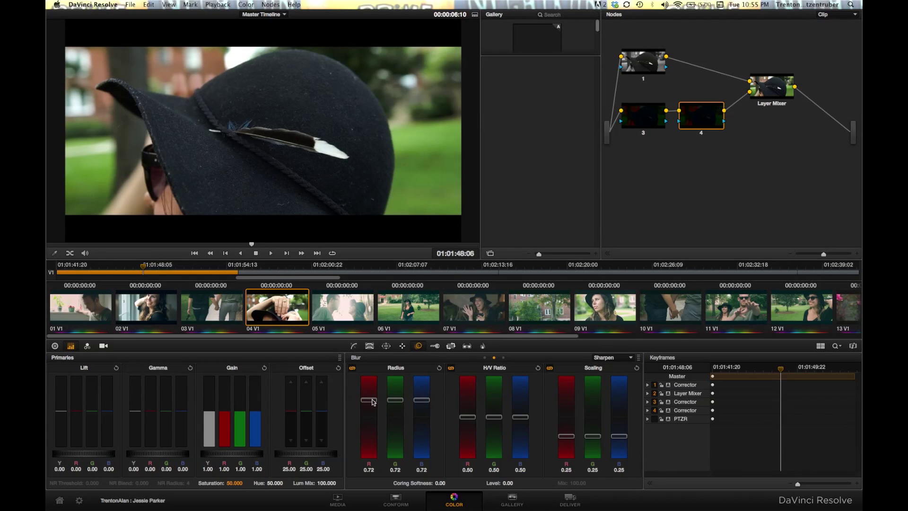
pyautogui.press('Left')
pyautogui.press('Left')
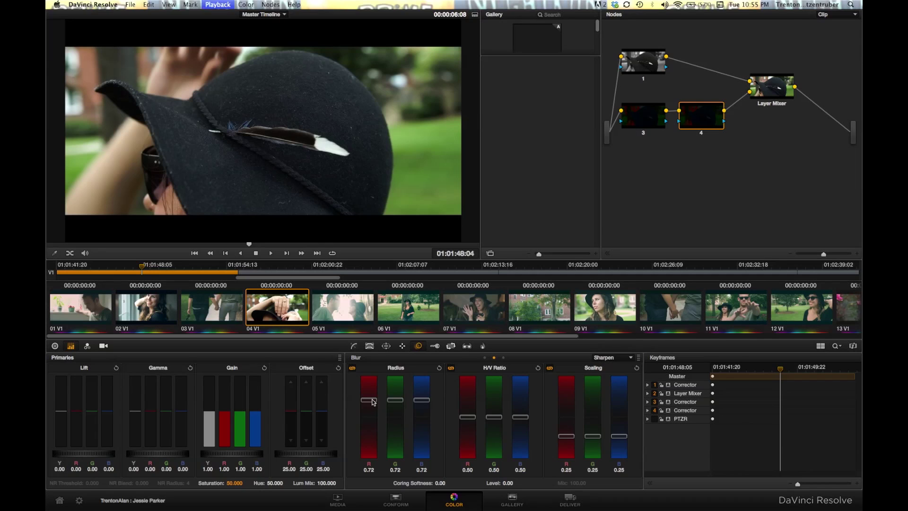
pyautogui.press('Right')
pyautogui.press('Right')
pyautogui.press('Right')
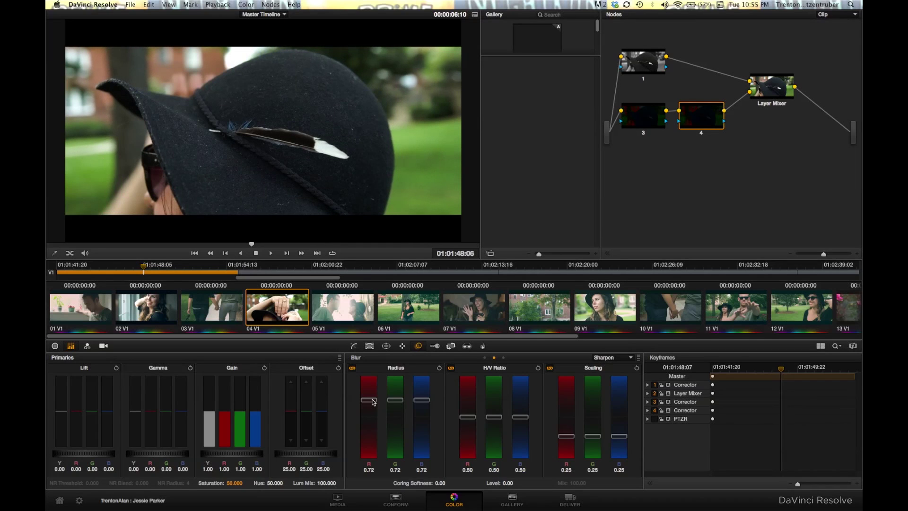
# - Compare node 4 with no blur radius, and set its radius to 0.89 on all three channels
pyautogui.moveTo(373, 402); pyautogui.dragTo(372, 454)
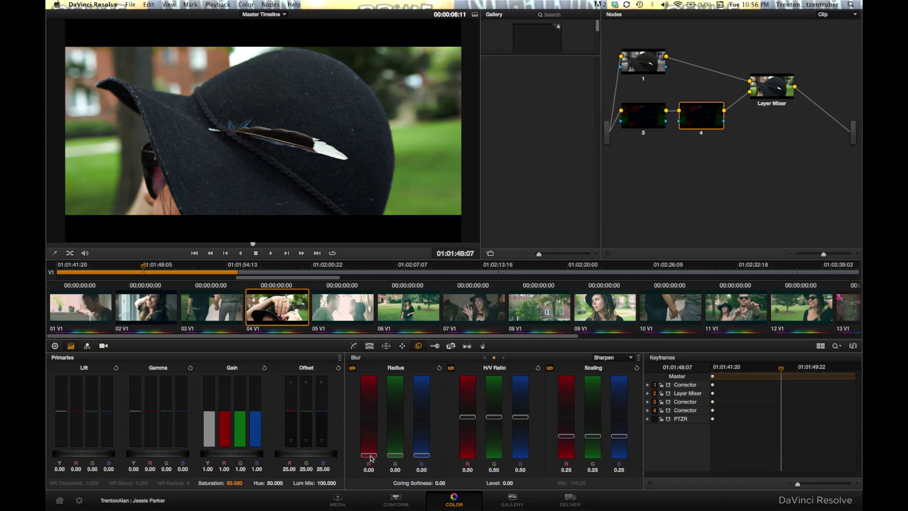
pyautogui.moveTo(376, 457); pyautogui.dragTo(370, 388)
pyautogui.moveTo(370, 388); pyautogui.dragTo(370, 387)
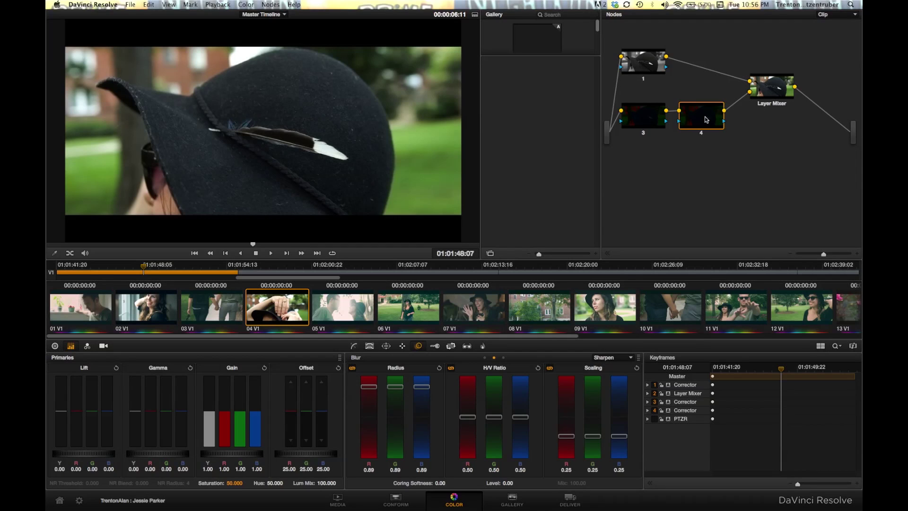
# - Add a serial node after the Layer Mixer
pyautogui.click(774, 93)
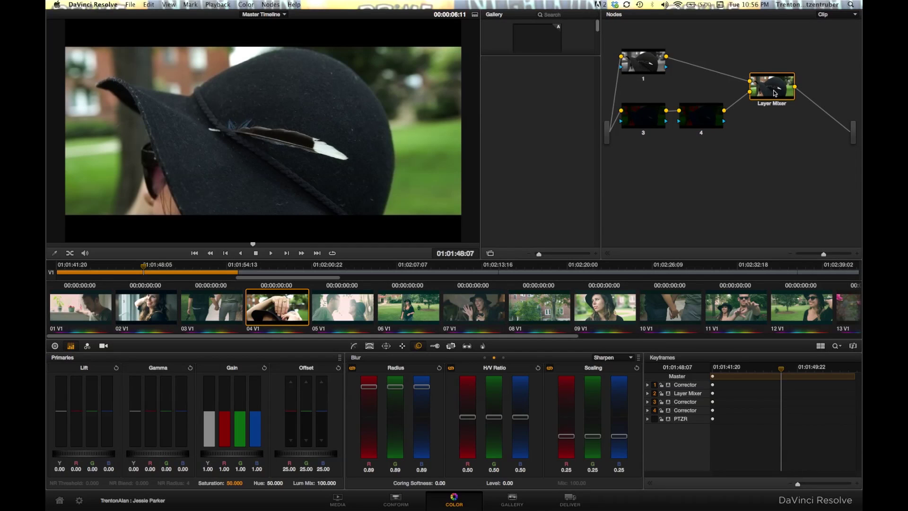
pyautogui.hotkey('alt', 's')
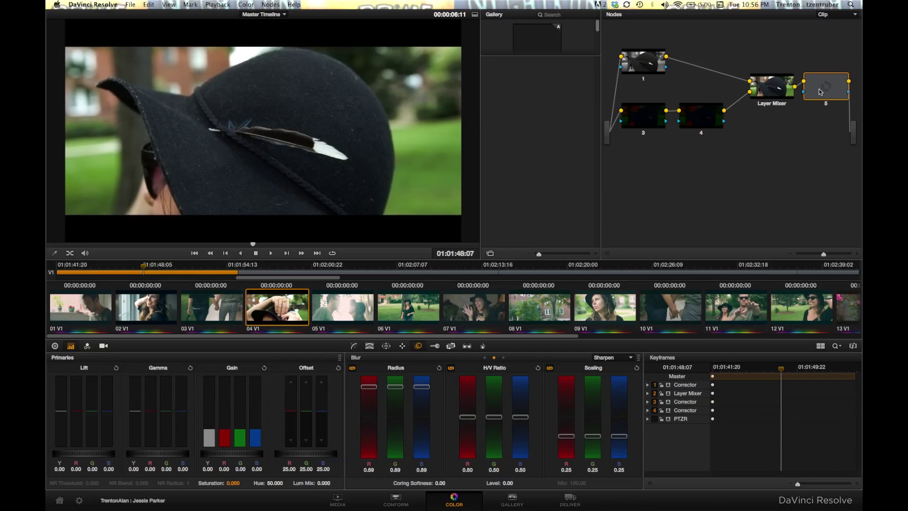